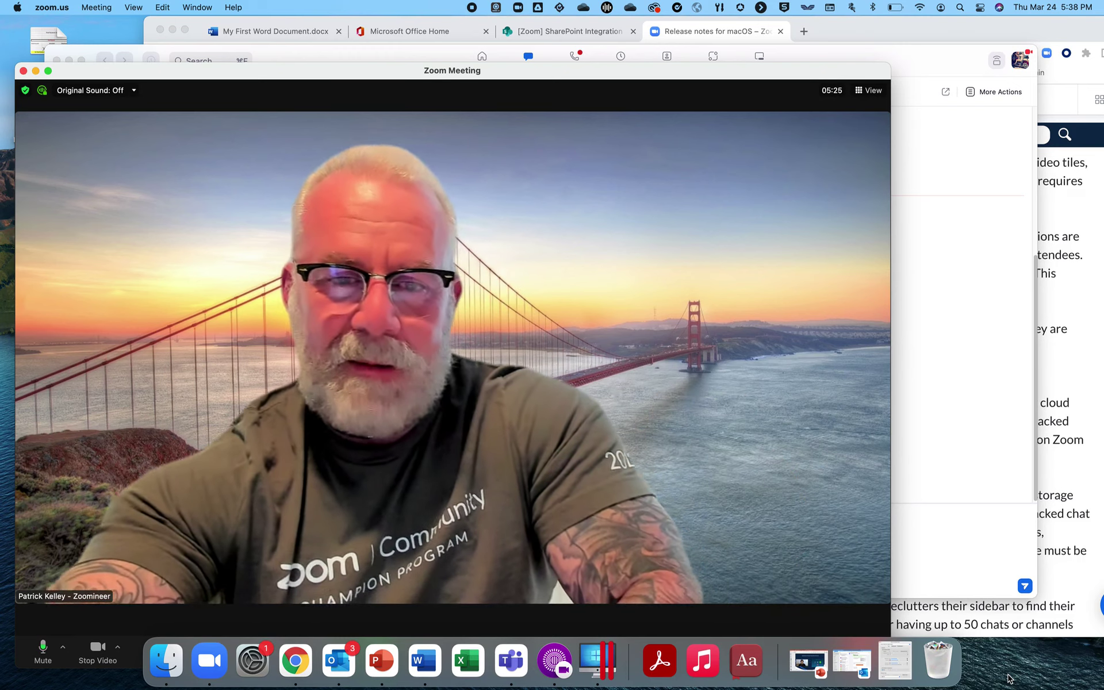
Step: Move the Zoom Meeting window aside and shift the chat window so the meeting video stays in view
{"action": "left_click", "coordinate": [1008, 679]}
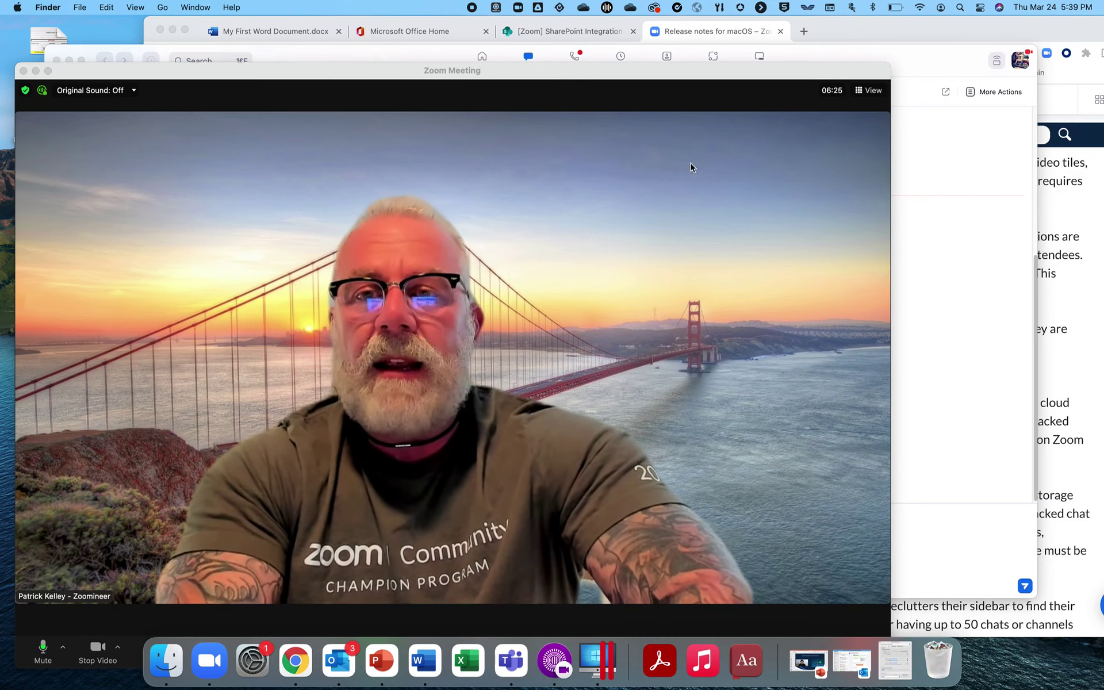
{"action": "left_click_drag", "start_coordinate": [771, 100], "coordinate": [596, 137]}
{"action": "left_click", "coordinate": [841, 155]}
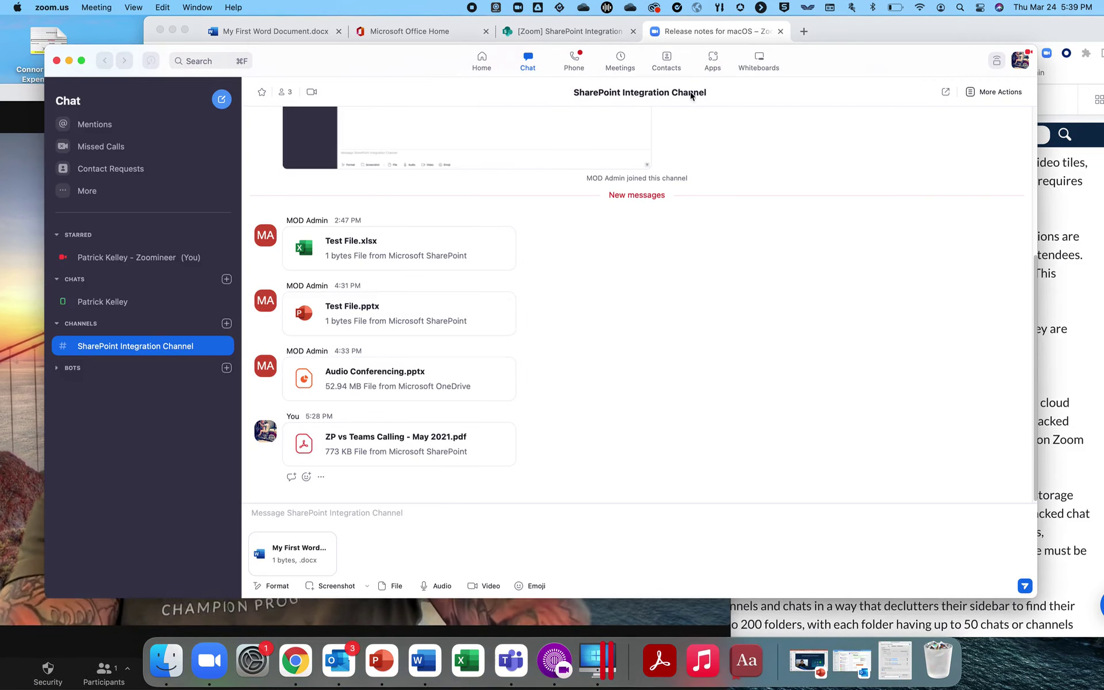
{"action": "left_click", "coordinate": [708, 42]}
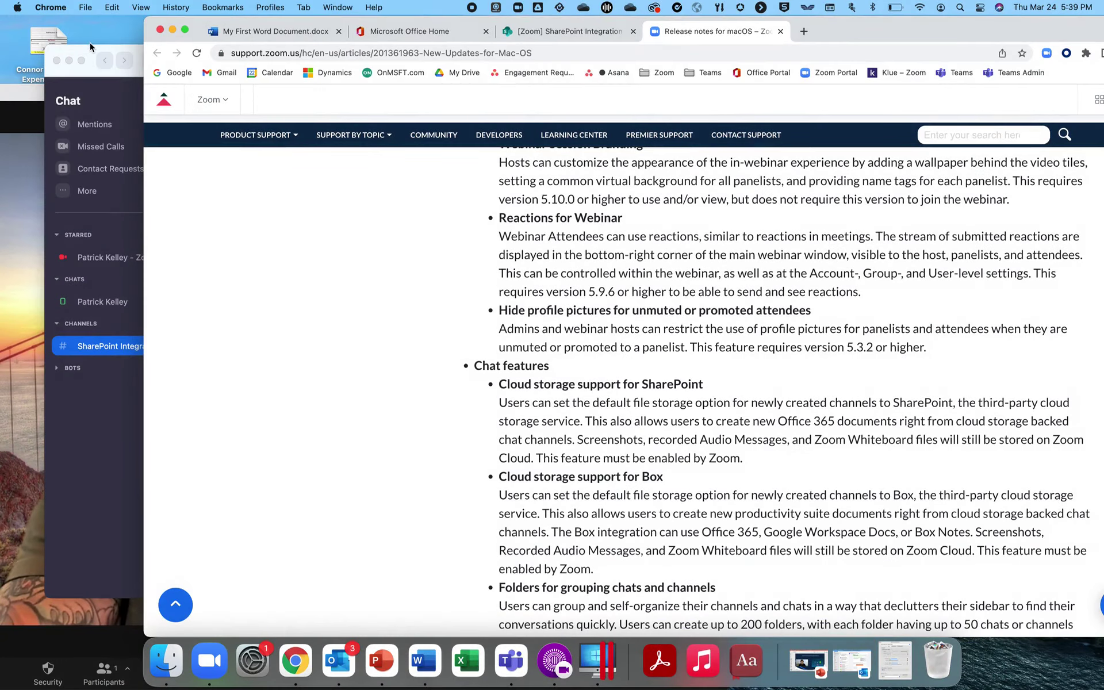
{"action": "left_click_drag", "start_coordinate": [91, 53], "coordinate": [409, 117]}
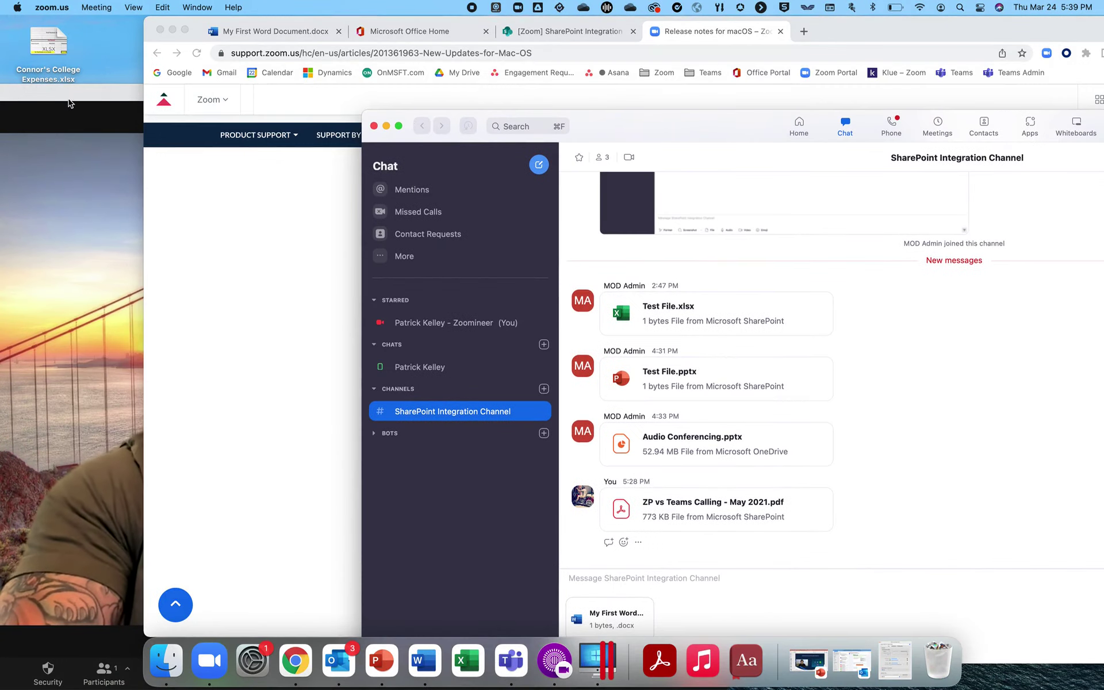
{"action": "left_click", "coordinate": [53, 88]}
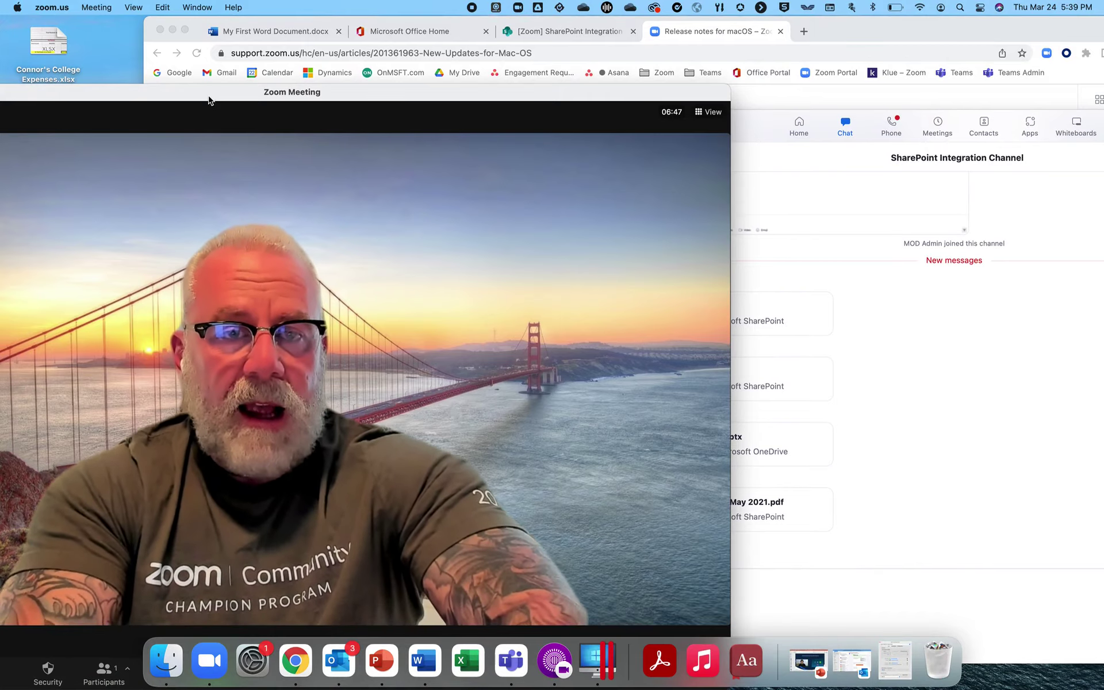
{"action": "left_click_drag", "start_coordinate": [210, 95], "coordinate": [185, 93]}
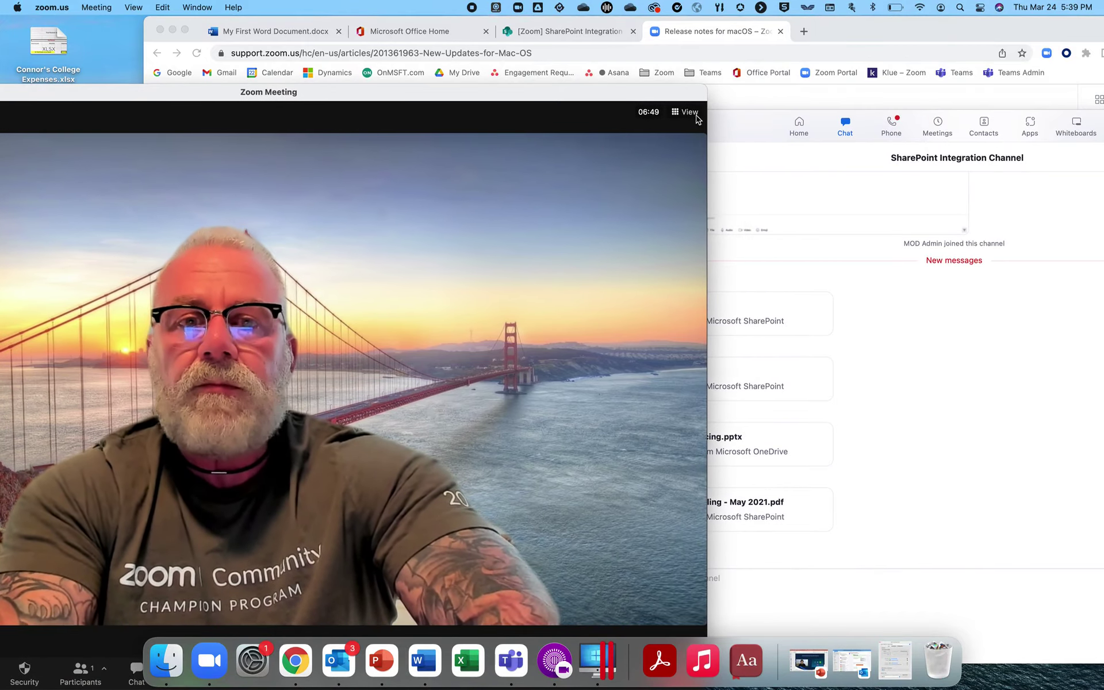
Step: Bring the SharePoint Integration Channel chat window to the front and place it beside the meeting video
{"action": "key", "text": "ctrl+Up"}
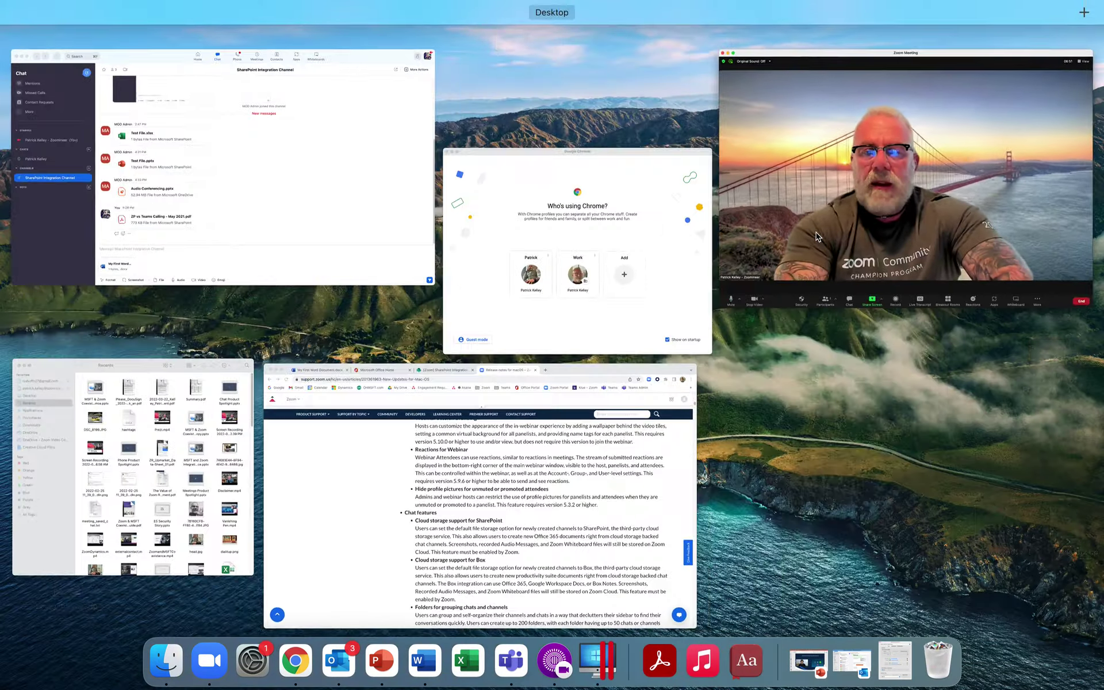
{"action": "left_click", "coordinate": [295, 131]}
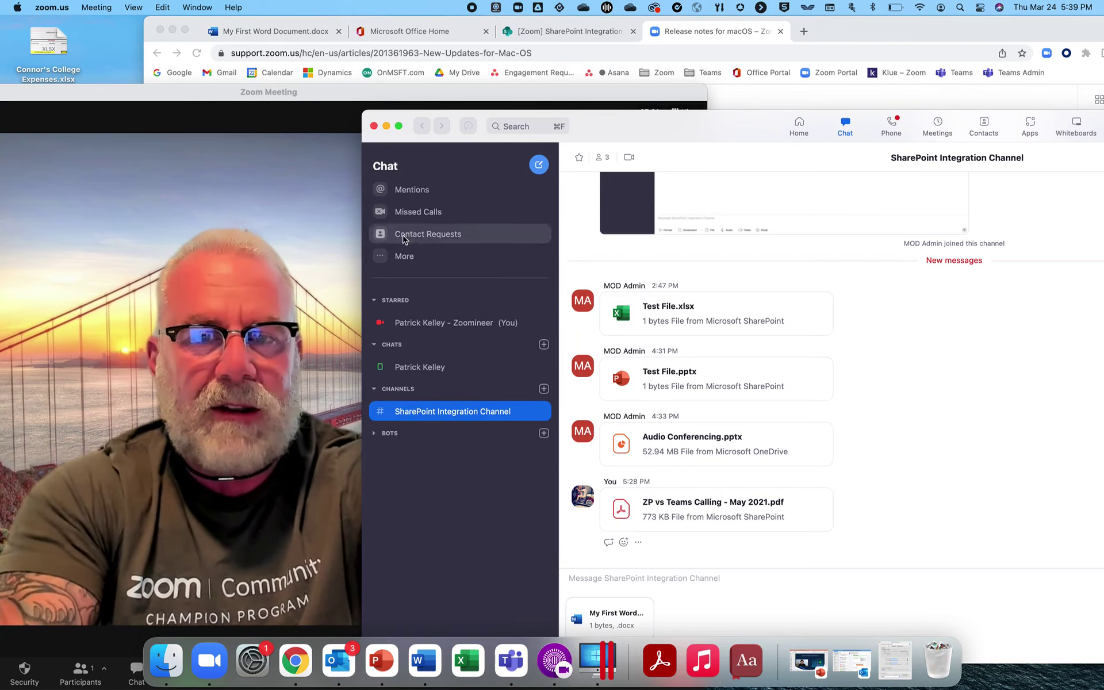
{"action": "left_click_drag", "start_coordinate": [622, 137], "coordinate": [662, 62]}
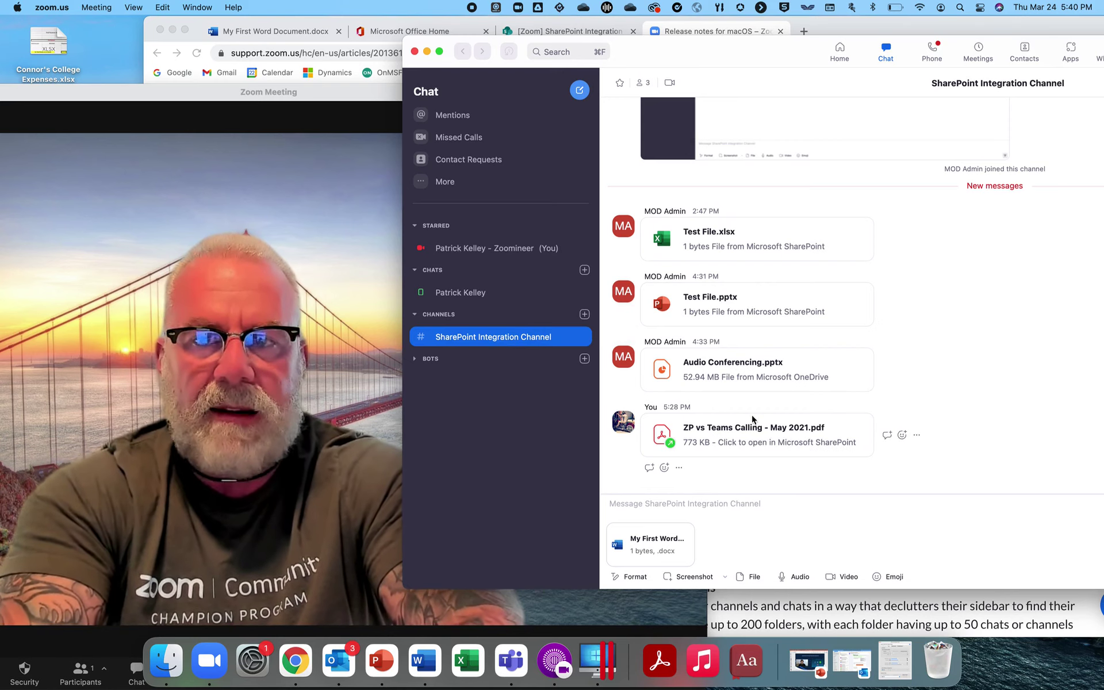
{"action": "left_click_drag", "start_coordinate": [763, 47], "coordinate": [694, 54]}
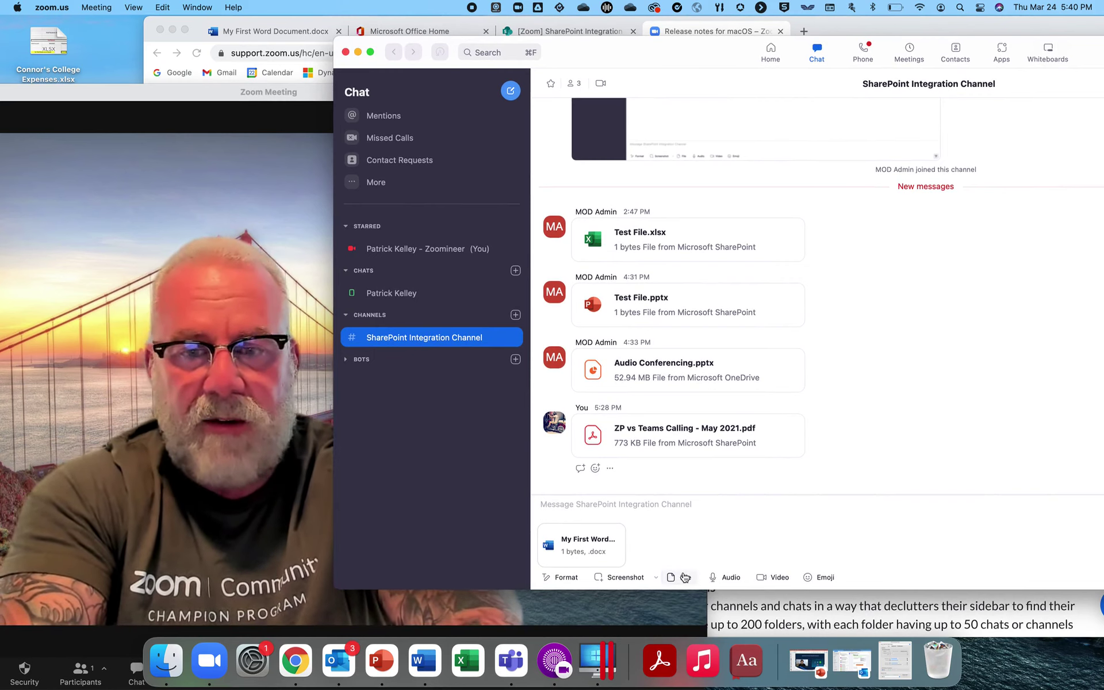
Step: Examine the channel's options for creating new Office files and uploading from other cloud services
{"action": "left_click", "coordinate": [684, 577]}
{"action": "mouse_move", "coordinate": [737, 544]}
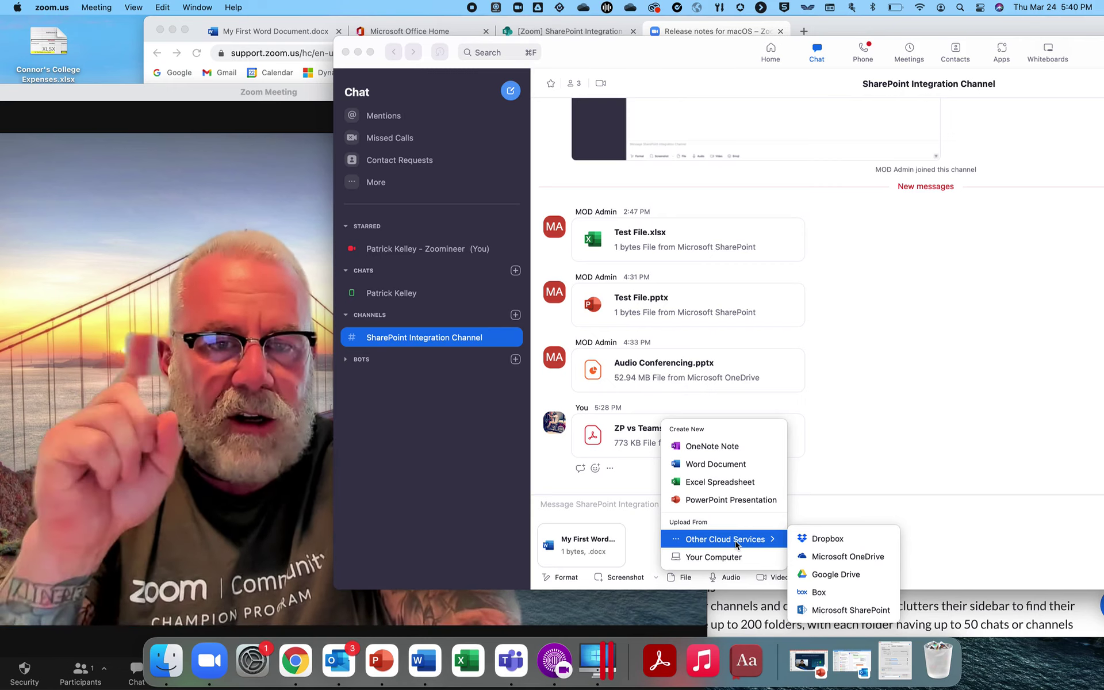
{"action": "left_click", "coordinate": [631, 531]}
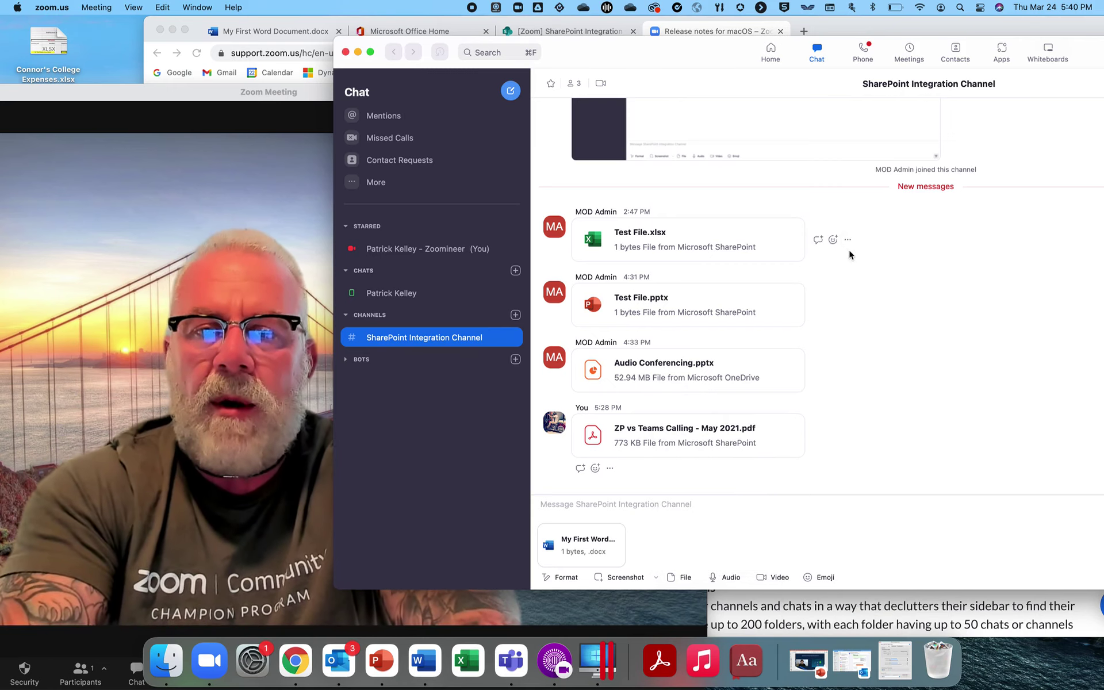
Step: Send the attached My First Word Document.docx to the SharePoint Integration Channel and place the chat window back beside the meeting video
{"action": "left_click_drag", "start_coordinate": [847, 47], "coordinate": [620, 54]}
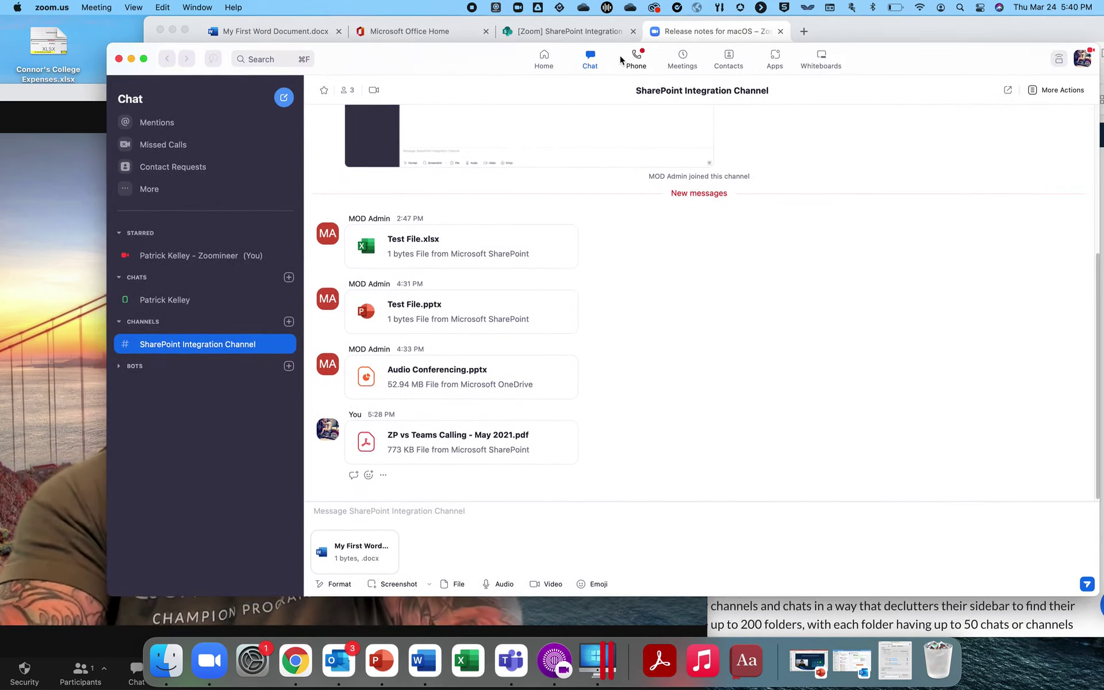
{"action": "left_click", "coordinate": [1087, 584]}
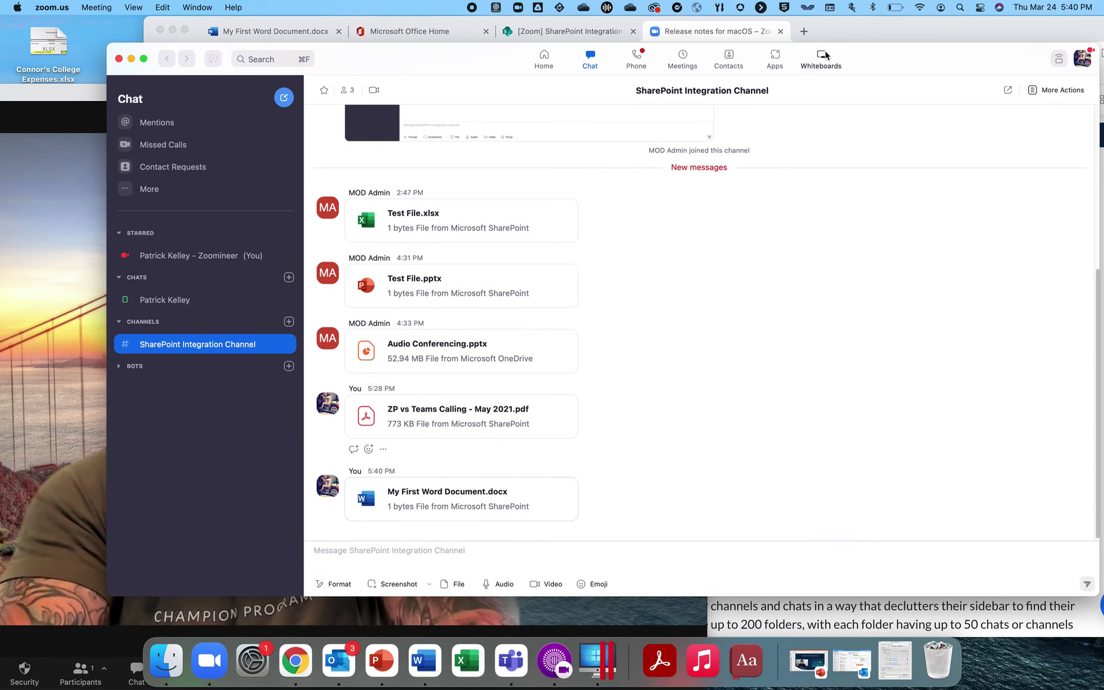
{"action": "left_click_drag", "start_coordinate": [854, 72], "coordinate": [1103, 64]}
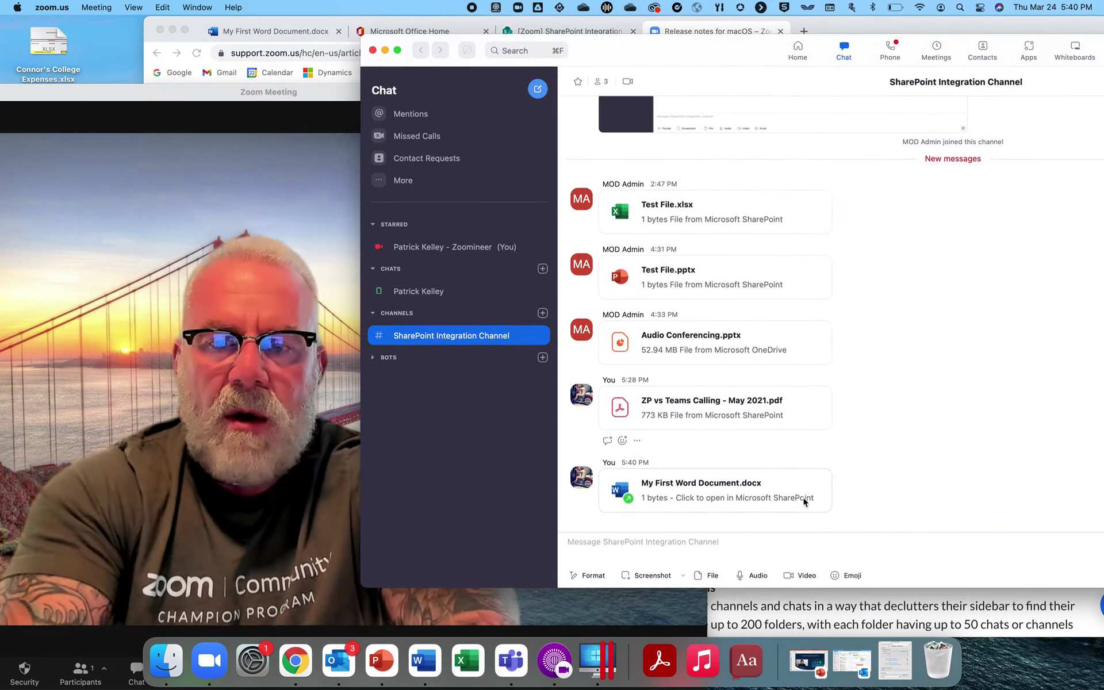
Step: Try to create a new Word document named "Test Word DOc" from the channel's file options
{"action": "left_click", "coordinate": [711, 575]}
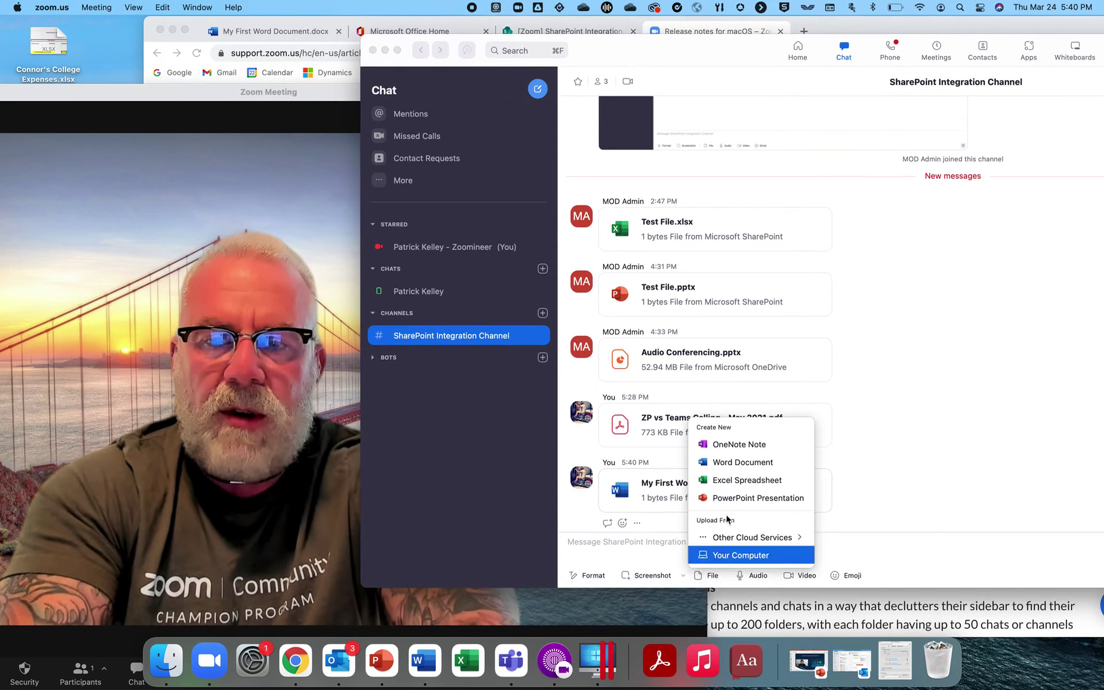
{"action": "left_click", "coordinate": [746, 469]}
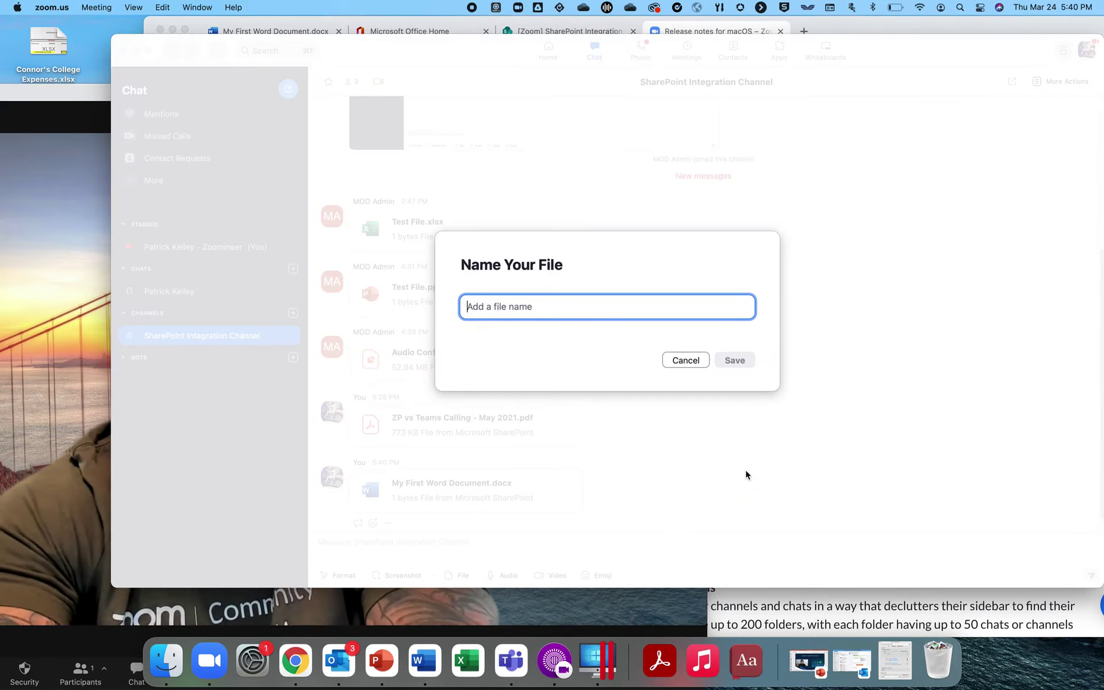
{"action": "type", "text": "Test Word DOc"}
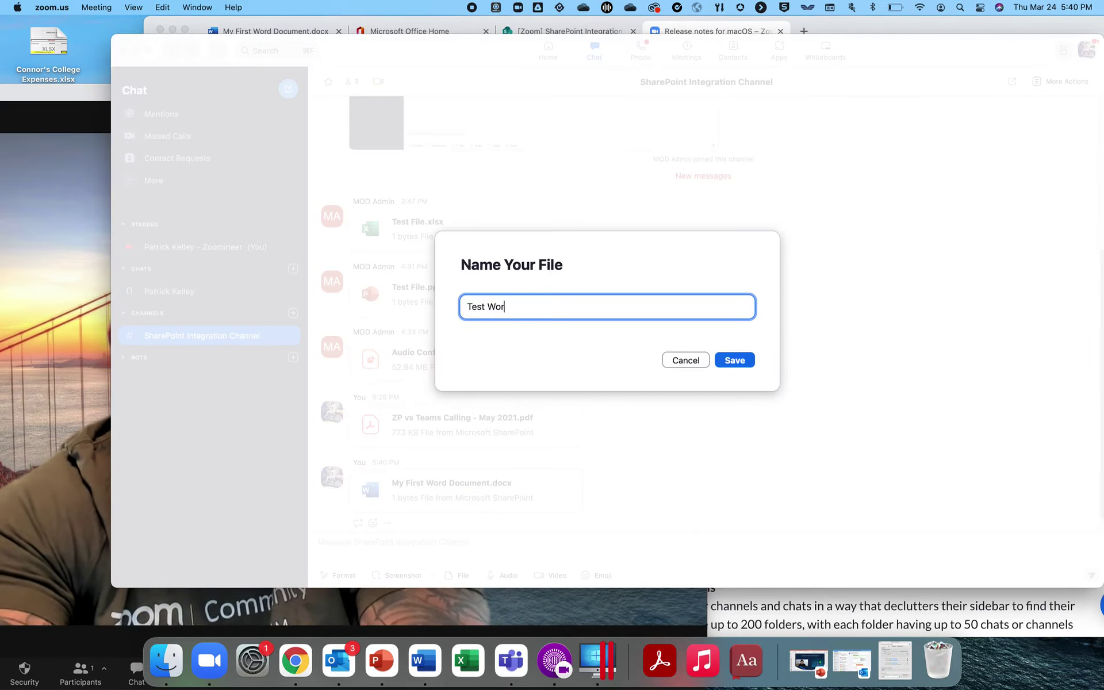
{"action": "left_click", "coordinate": [734, 361]}
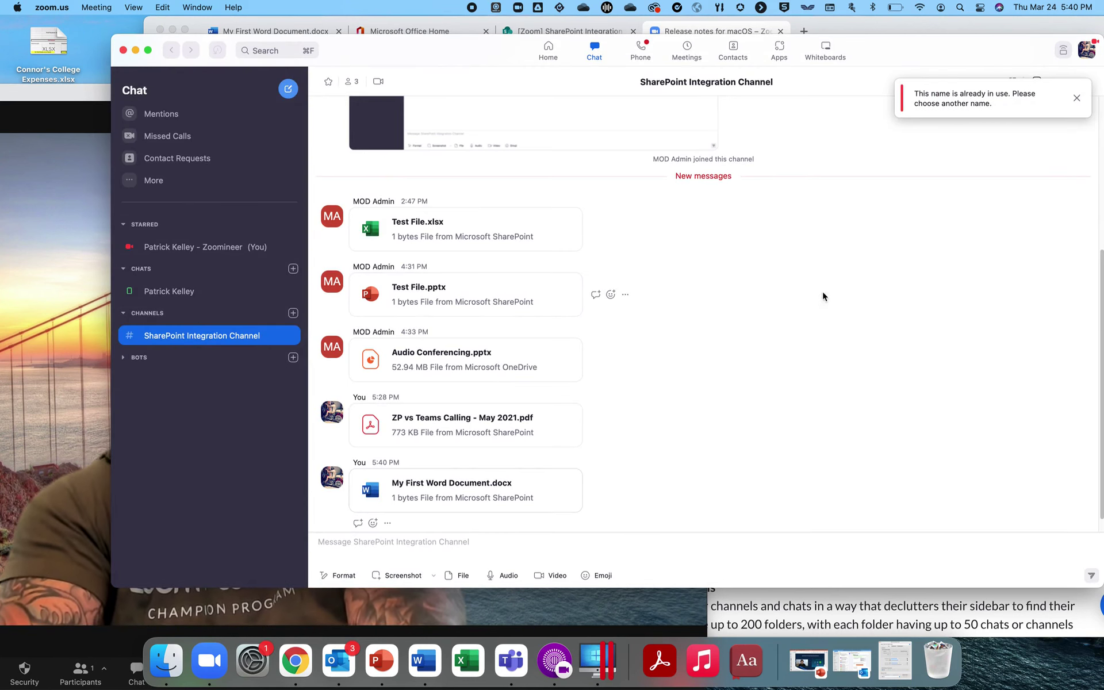
{"action": "left_click", "coordinate": [1077, 102]}
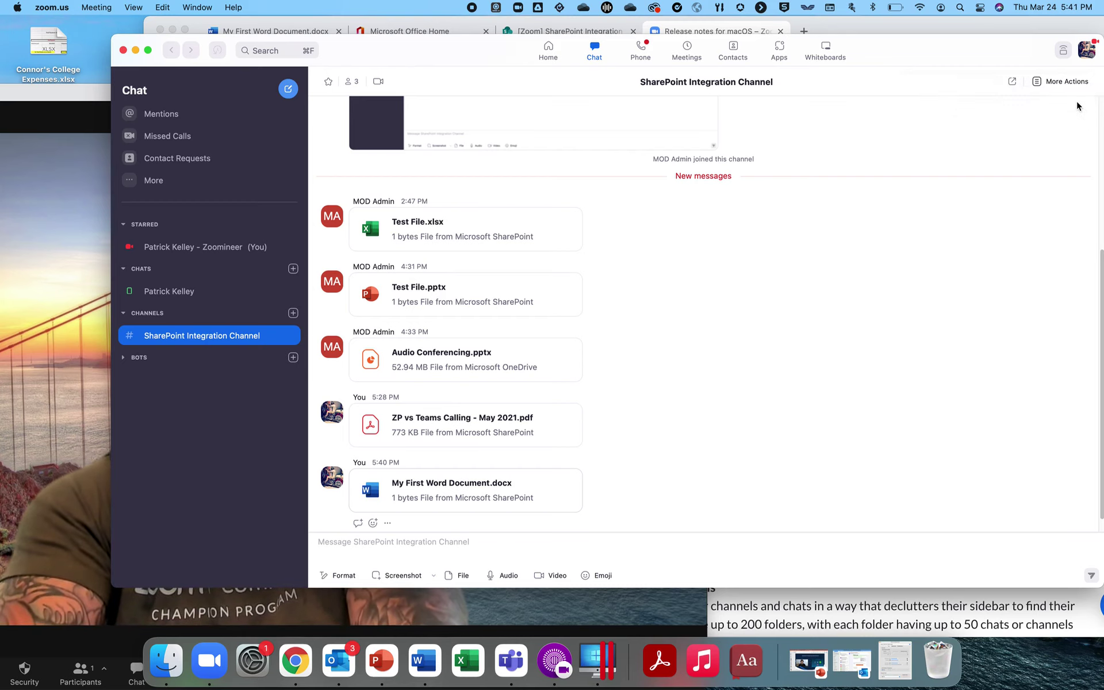
Step: Create a new Word document named "Zoom Word DOc" from the channel's file options
{"action": "left_click", "coordinate": [463, 576]}
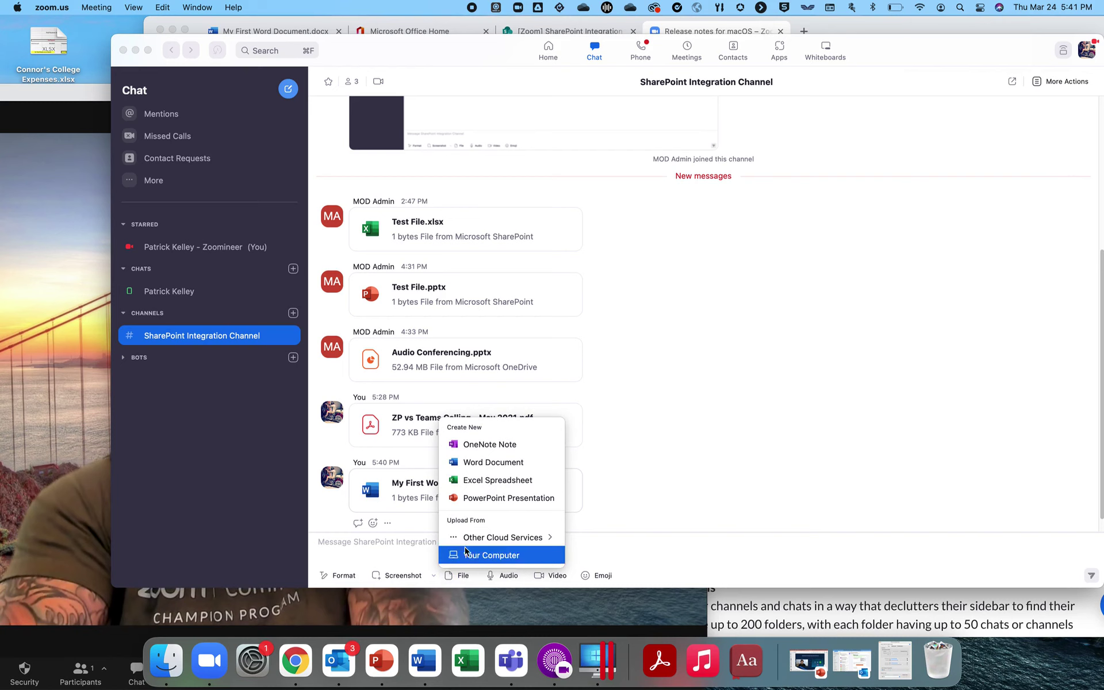
{"action": "left_click", "coordinate": [499, 468]}
{"action": "type", "text": "Zo"}
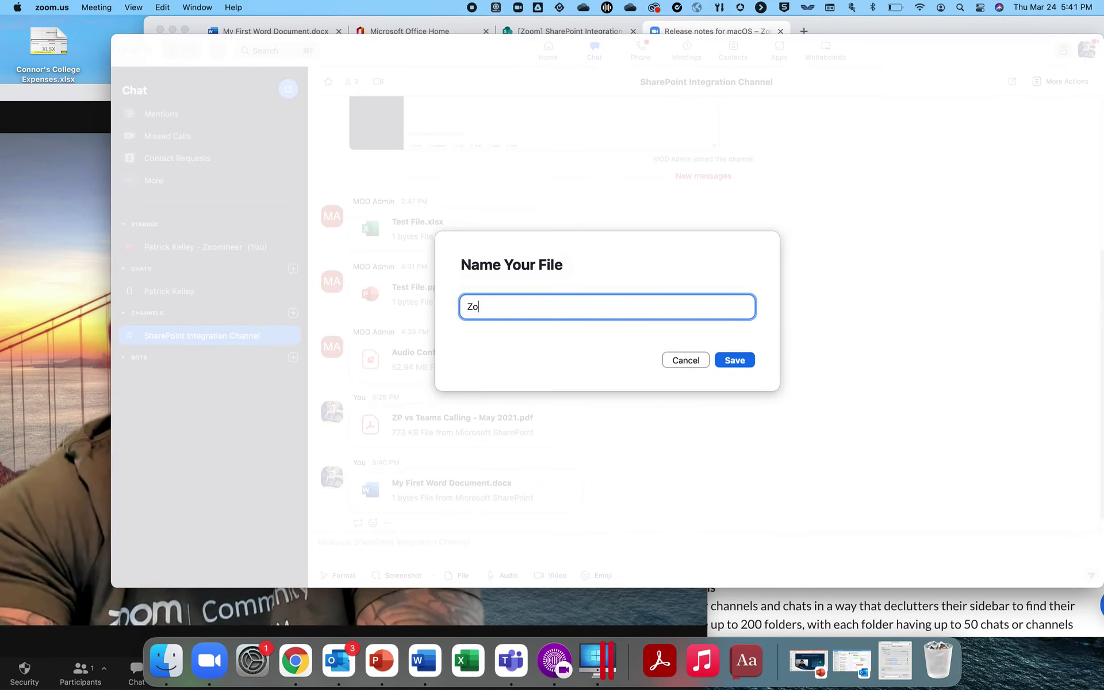
{"action": "type", "text": "om Word DOc"}
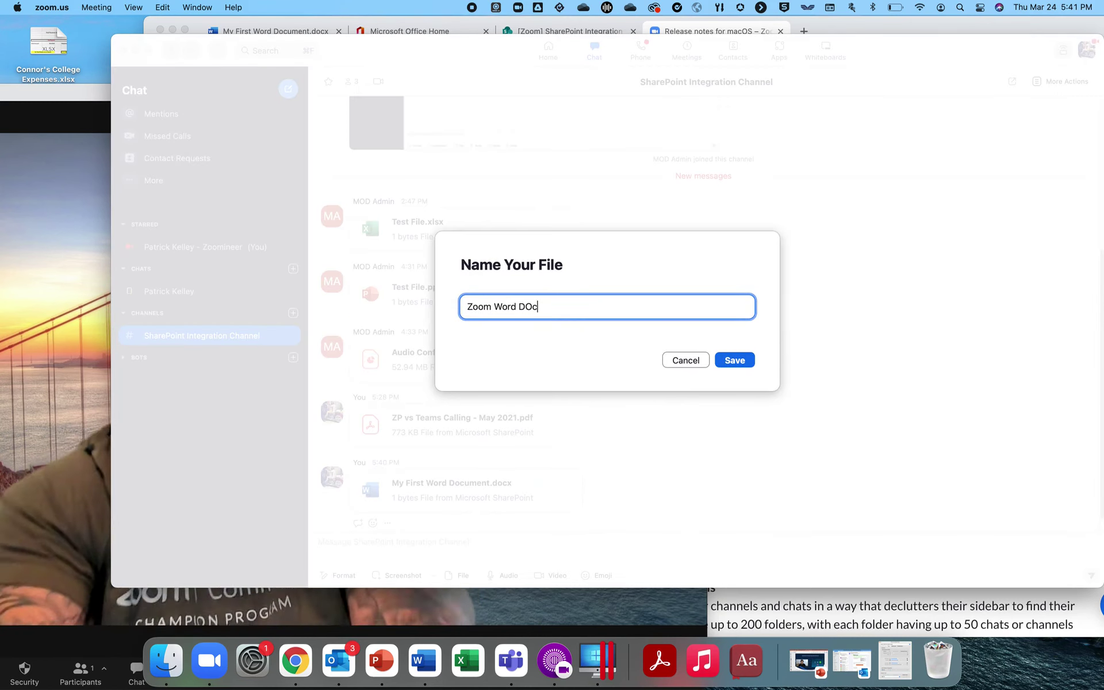
{"action": "left_click", "coordinate": [730, 360]}
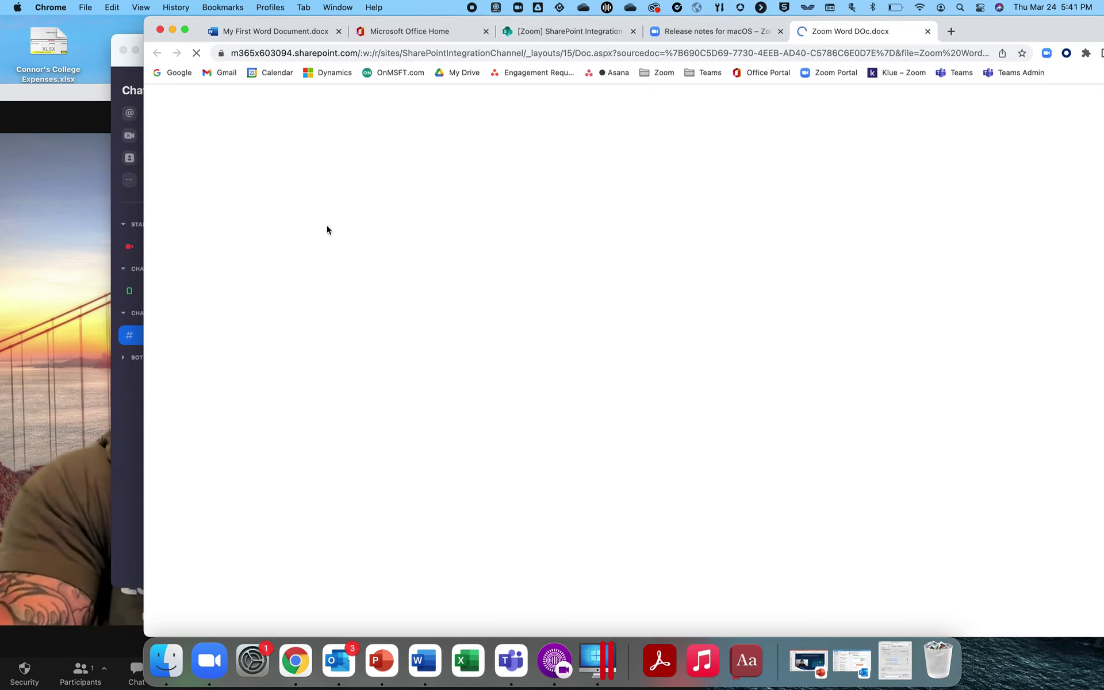
Step: Place the browser beside the meeting video and enter "Test doc!" in the body of Zoom Word DOc
{"action": "left_click", "coordinate": [89, 97]}
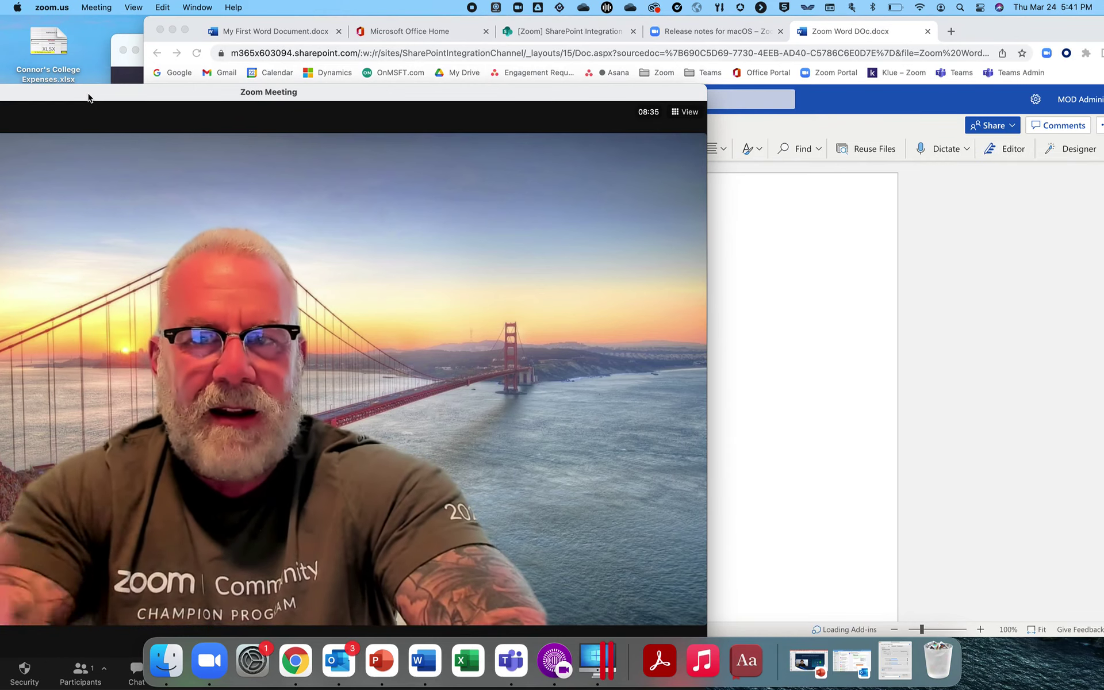
{"action": "left_click", "coordinate": [967, 250]}
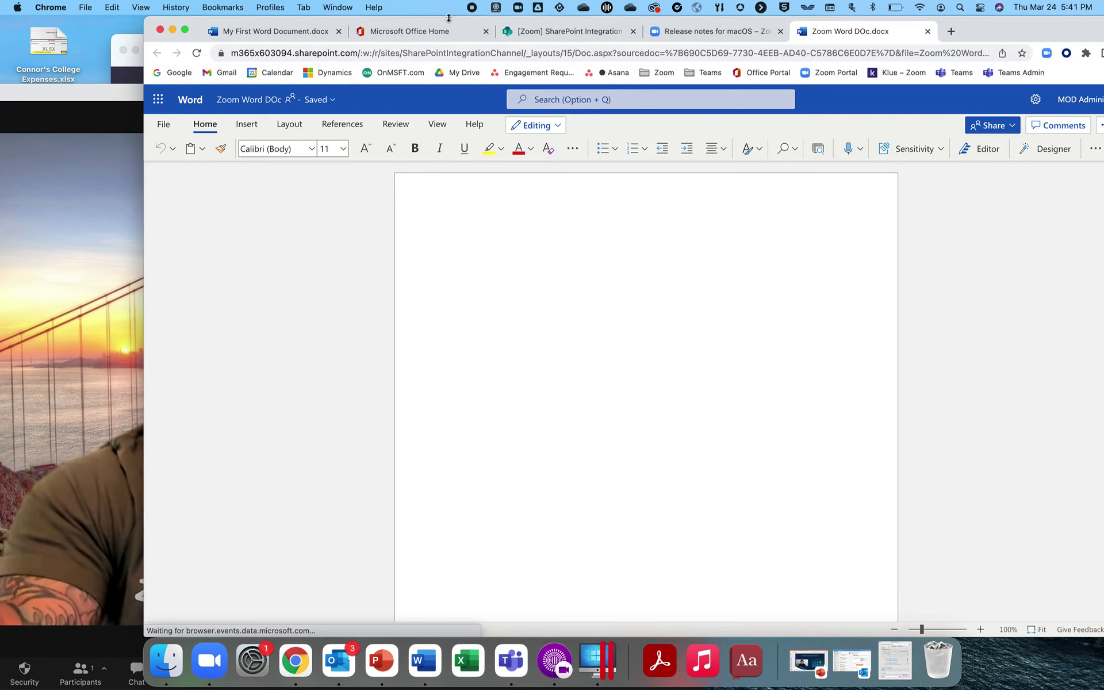
{"action": "left_click_drag", "start_coordinate": [446, 23], "coordinate": [530, 34]}
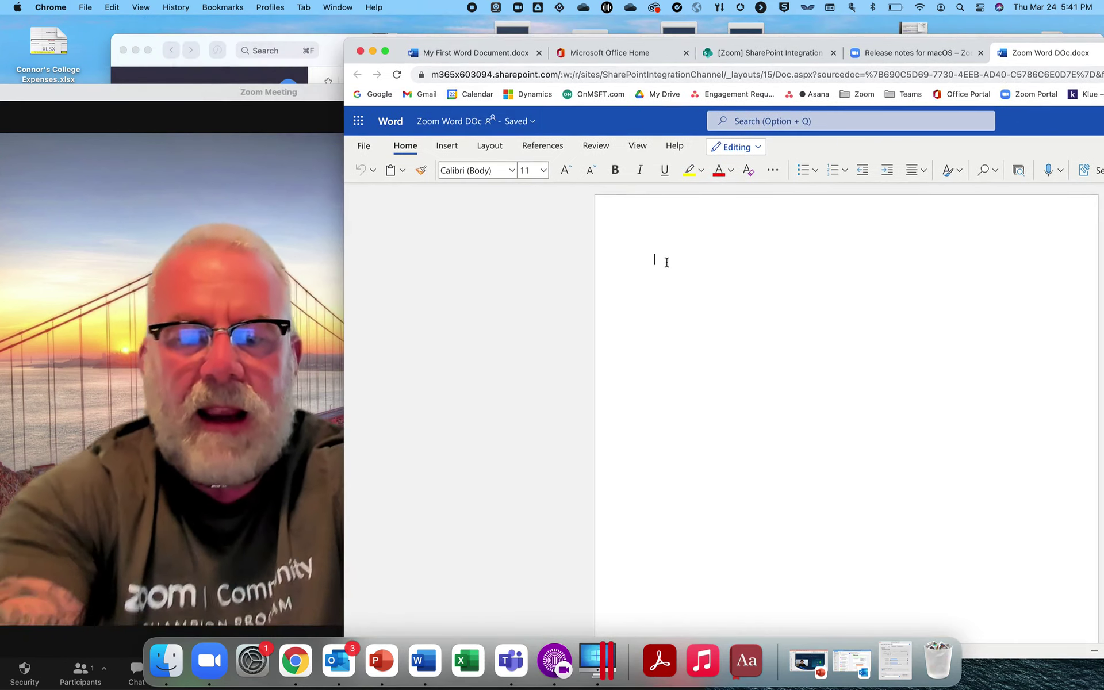
{"action": "type", "text": "Test doc!"}
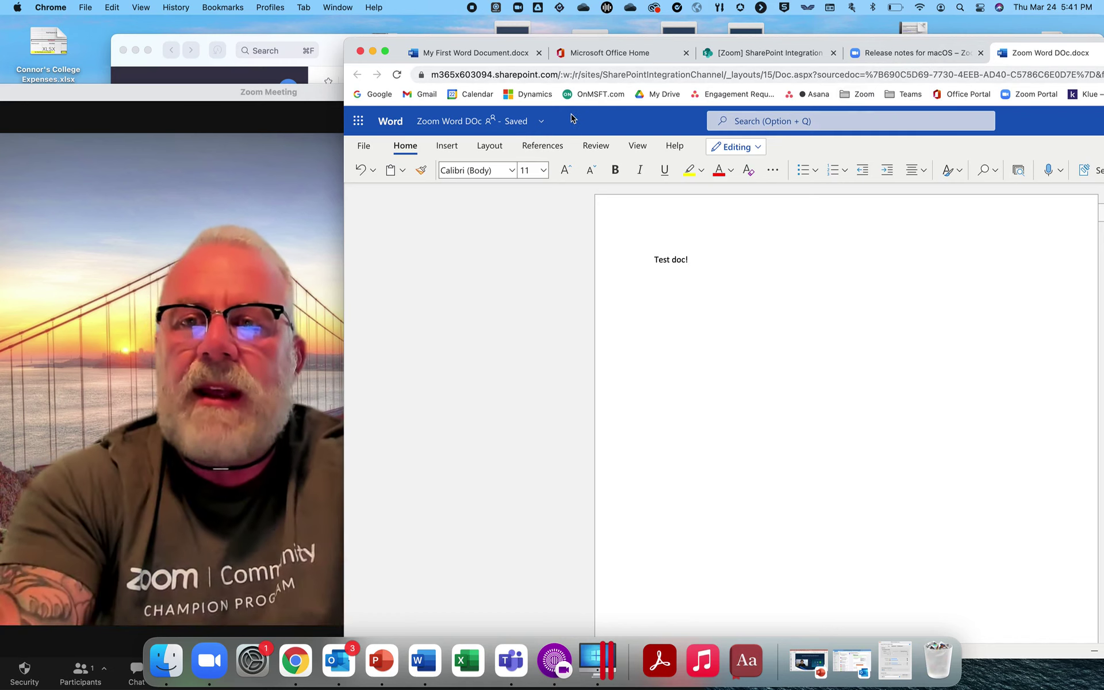
Step: Open the [Zoom] SharePoint Integration Channel site through the Office portal and review its recent file activity
{"action": "left_click", "coordinate": [966, 99]}
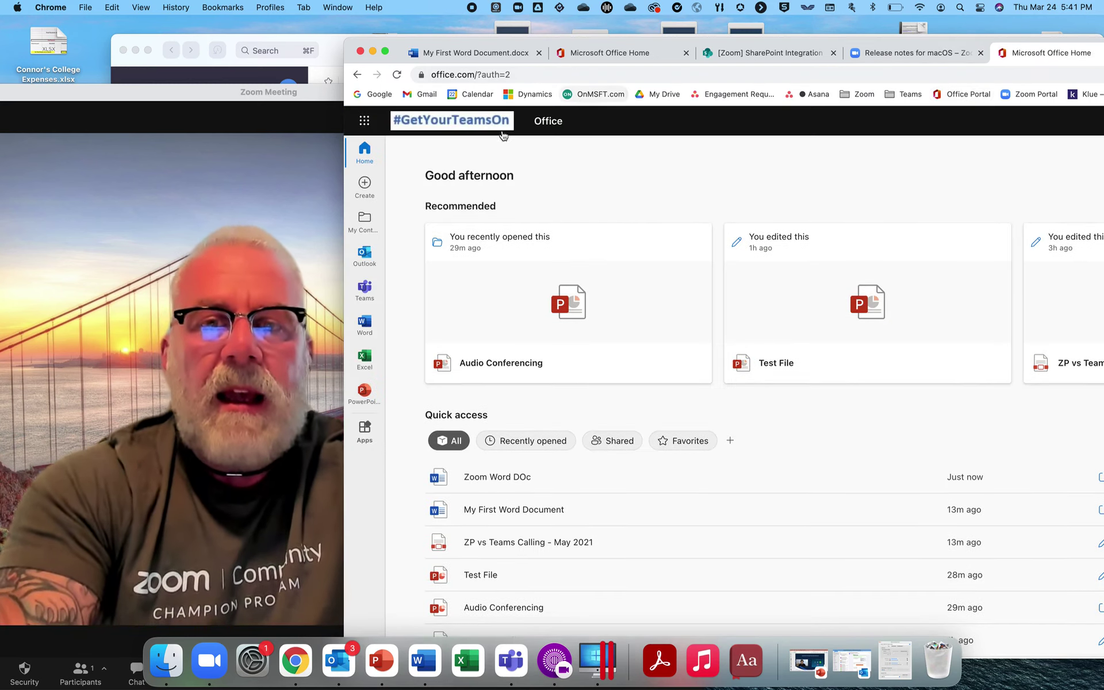
{"action": "left_click", "coordinate": [363, 122]}
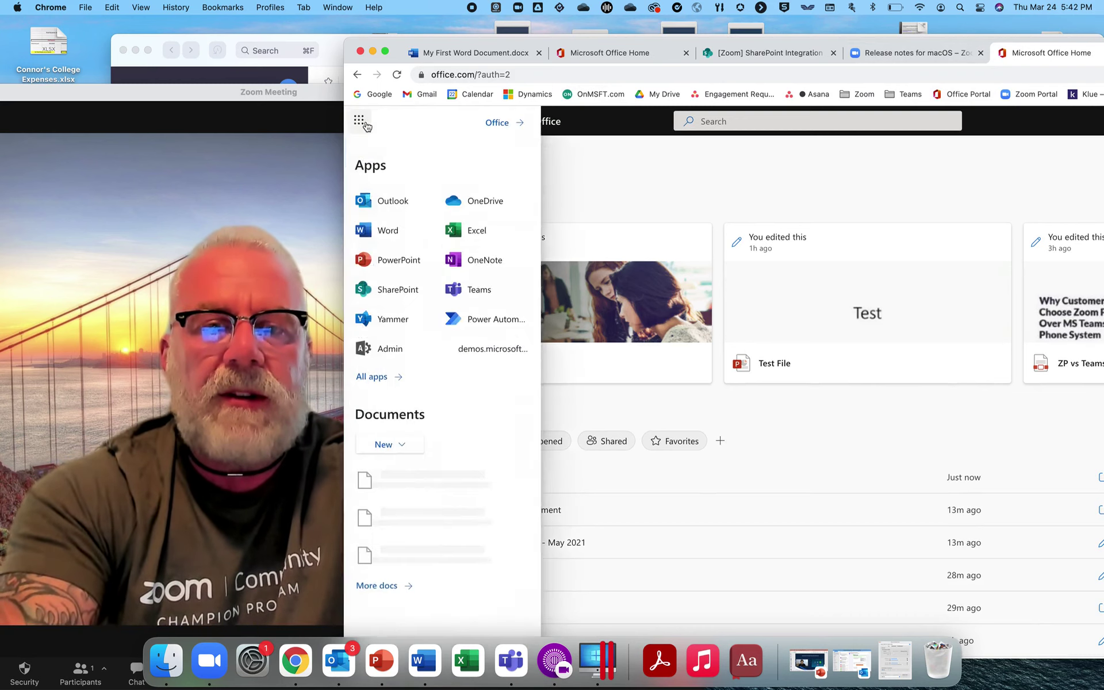
{"action": "left_click", "coordinate": [395, 293]}
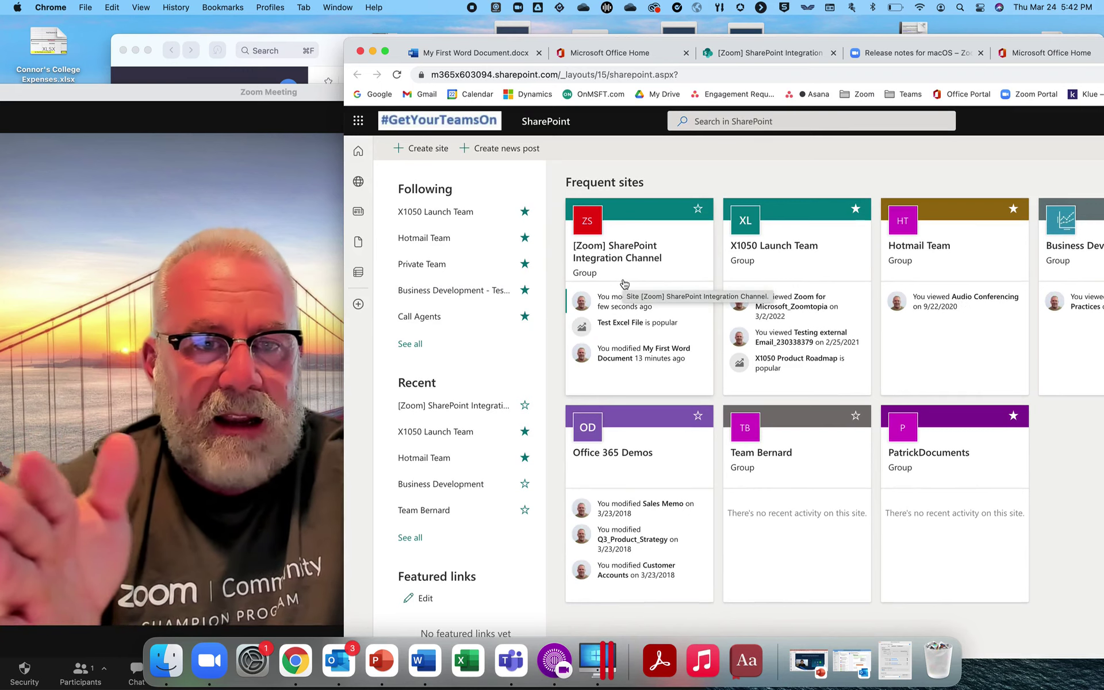
{"action": "left_click", "coordinate": [624, 284]}
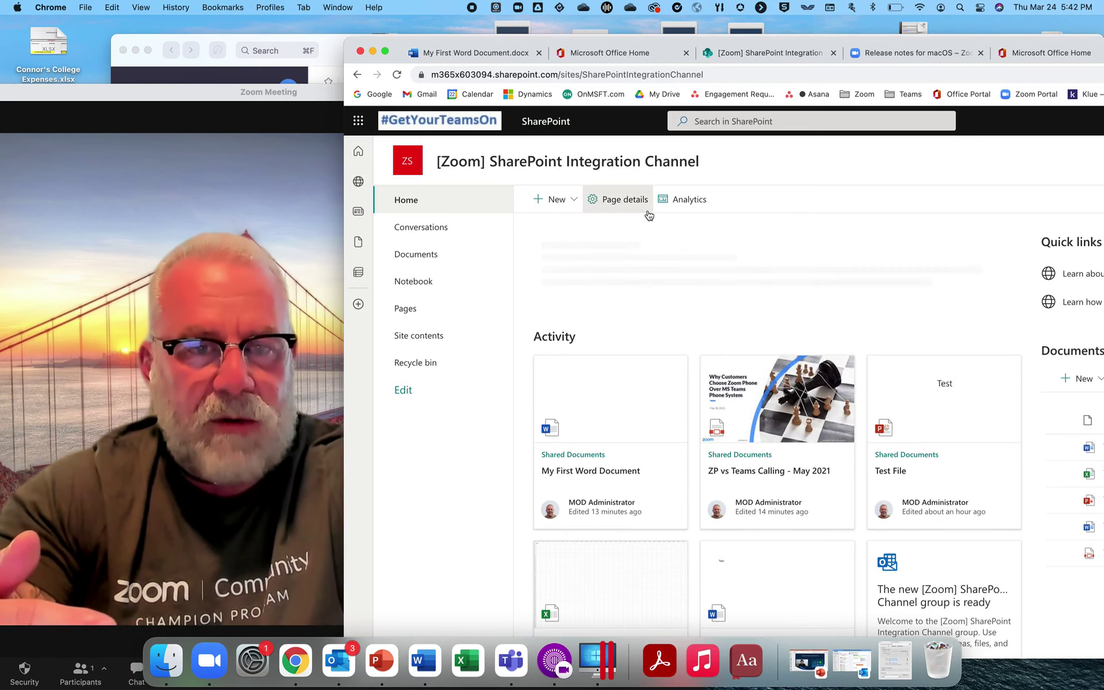
{"action": "scroll", "coordinate": [657, 399], "scroll_direction": "down", "scroll_amount": 5}
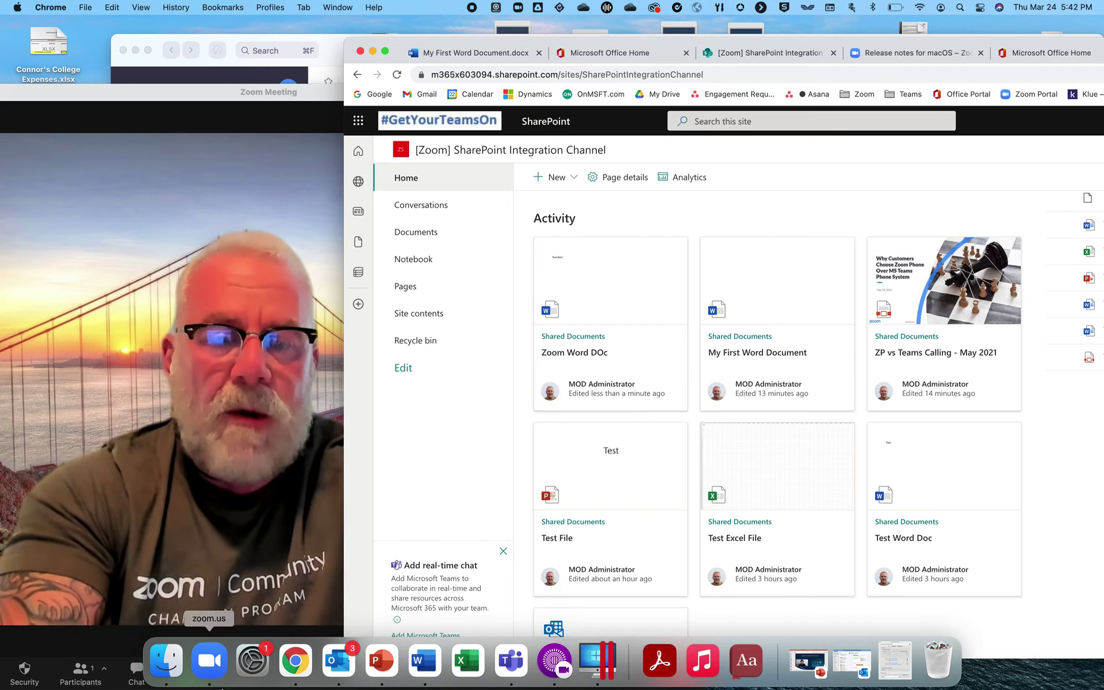
Step: Switch back to the Zoom chat channel, place it beside the meeting video and open Test File.xlsx in SharePoint
{"action": "left_click", "coordinate": [209, 661]}
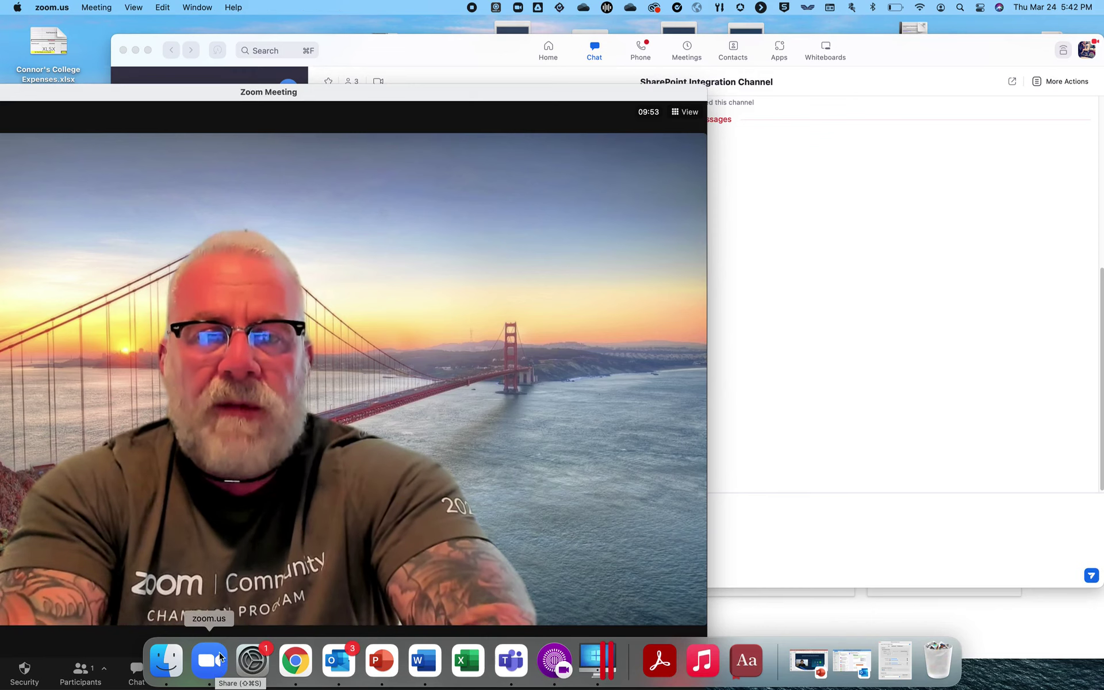
{"action": "left_click", "coordinate": [481, 57]}
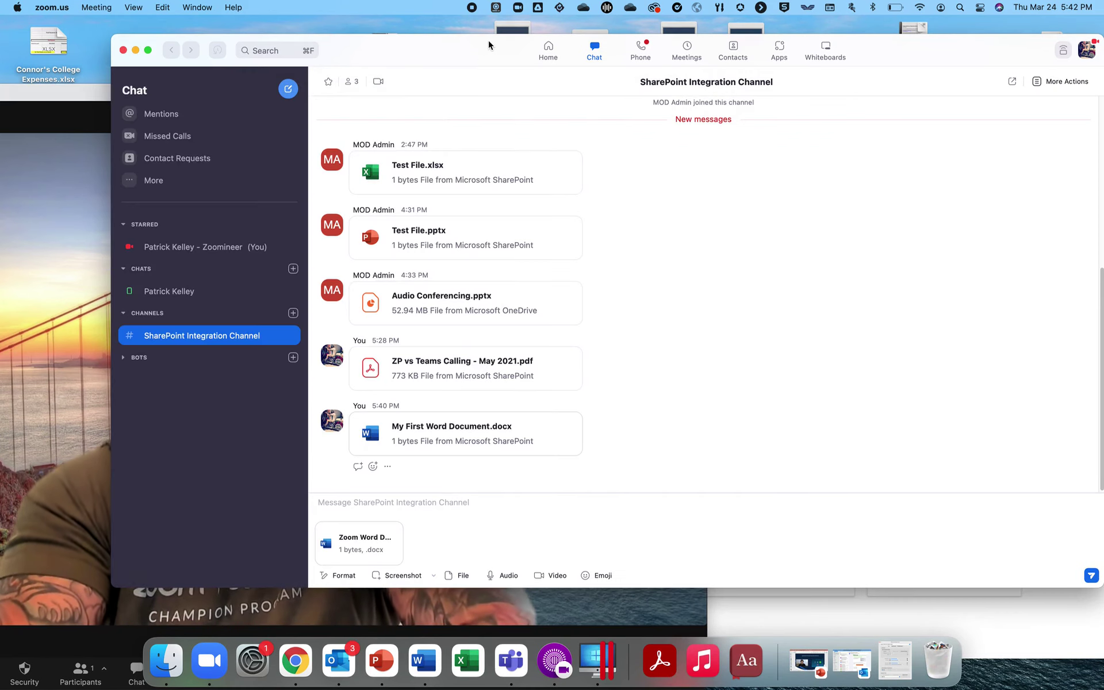
{"action": "left_click_drag", "start_coordinate": [488, 42], "coordinate": [790, 71]}
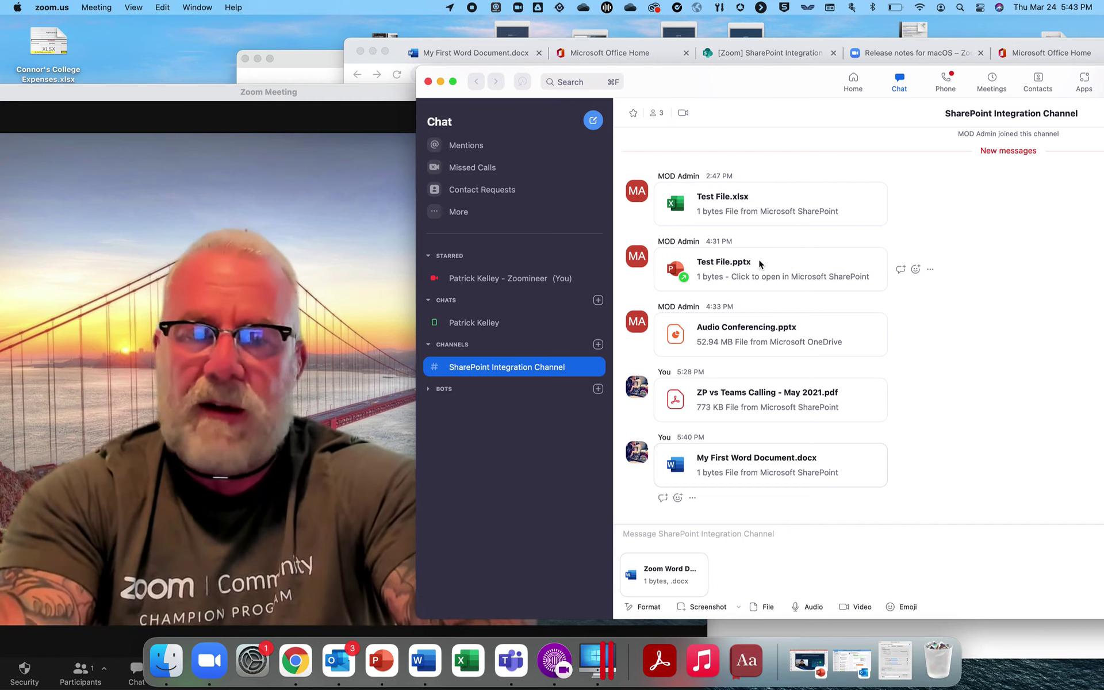
{"action": "left_click", "coordinate": [741, 215]}
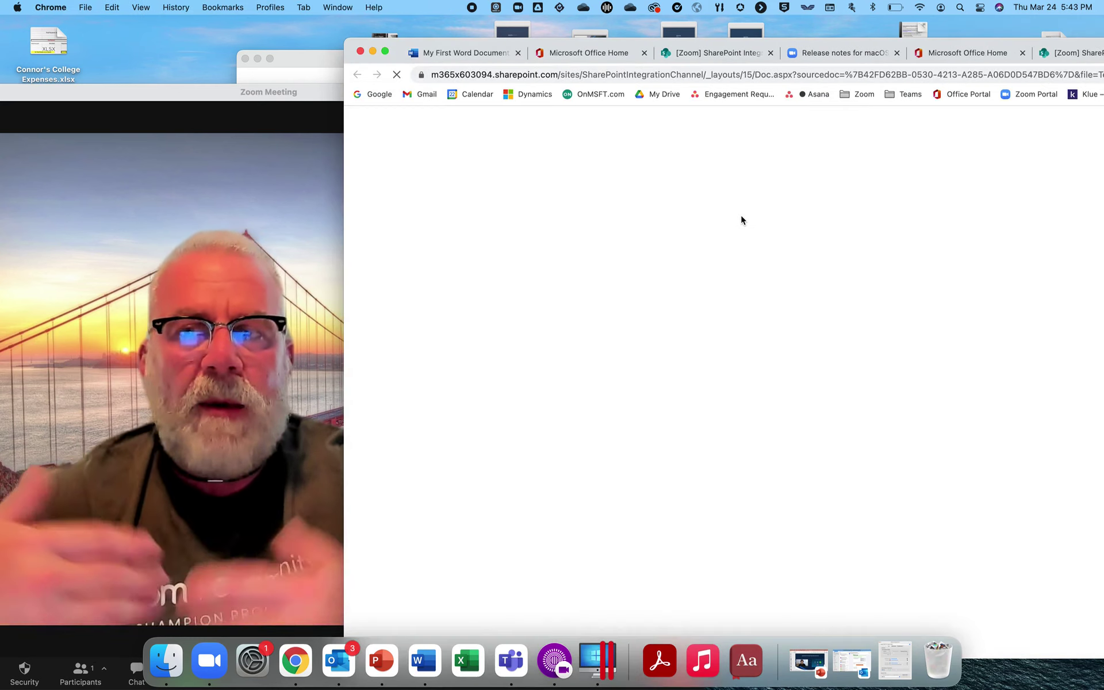